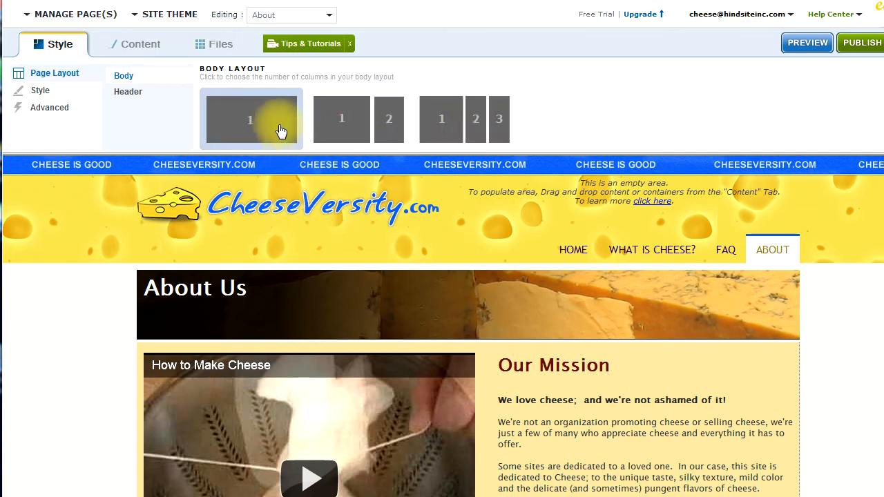
Try the two-column and three-column body layouts on the About page and return to the single-column layout
{"action": "left_click", "coordinate": [335, 132]}
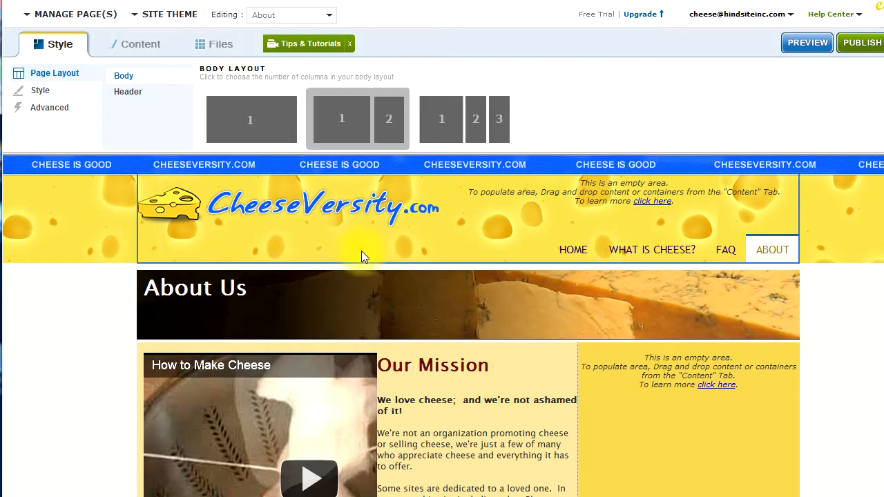
{"action": "left_click", "coordinate": [453, 114]}
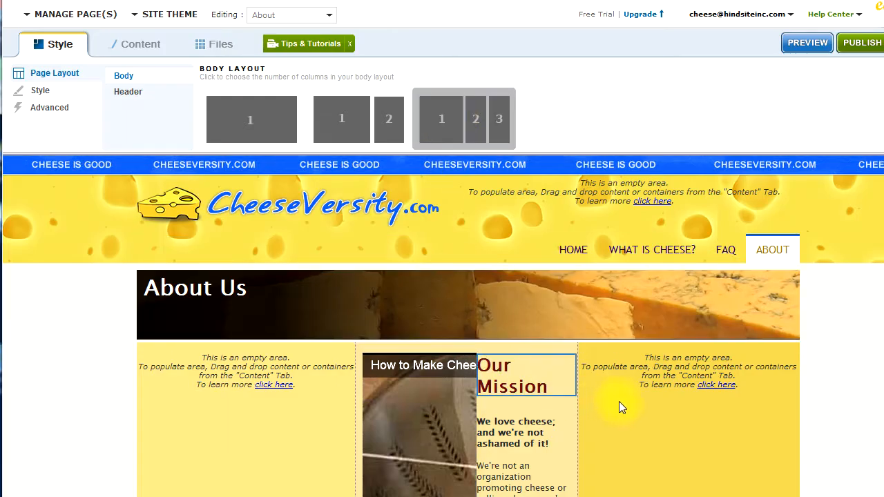
{"action": "left_click", "coordinate": [262, 109]}
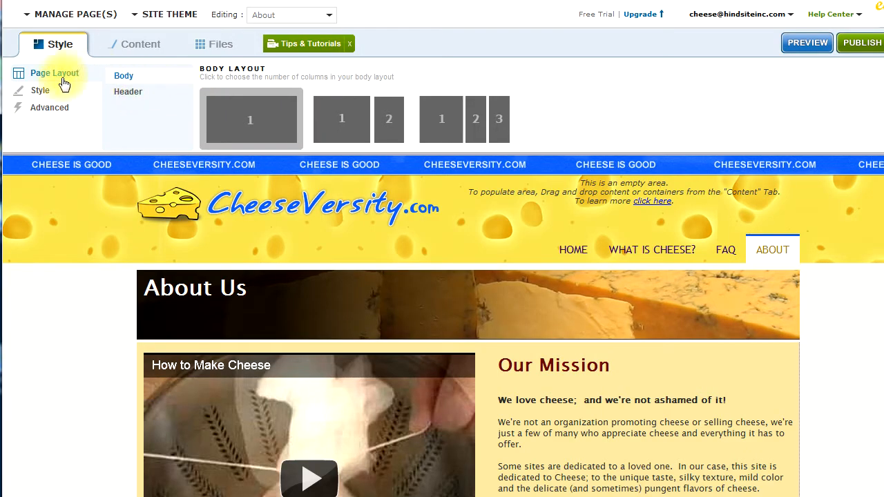
Select the Our Mission text block for styling and open its spacing settings
{"action": "left_click", "coordinate": [42, 91]}
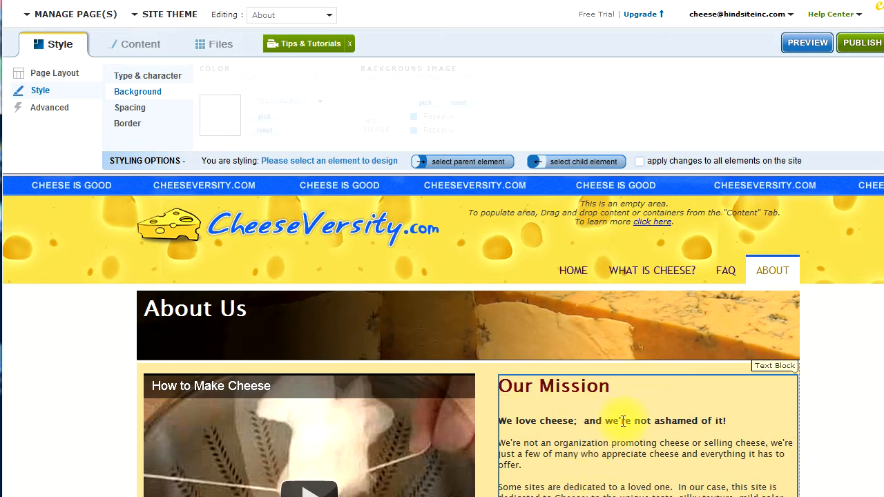
{"action": "scroll", "coordinate": [623, 421], "scroll_direction": "down", "scroll_amount": 2}
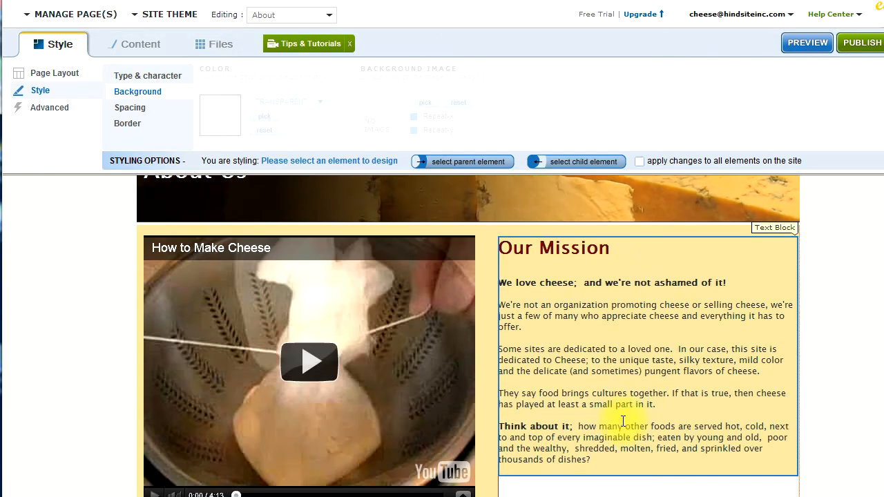
{"action": "left_click", "coordinate": [571, 309]}
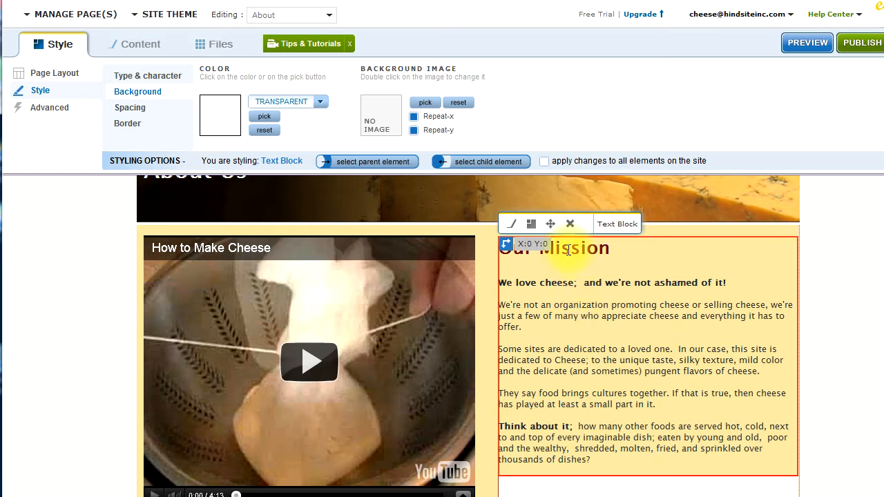
{"action": "left_click", "coordinate": [530, 230]}
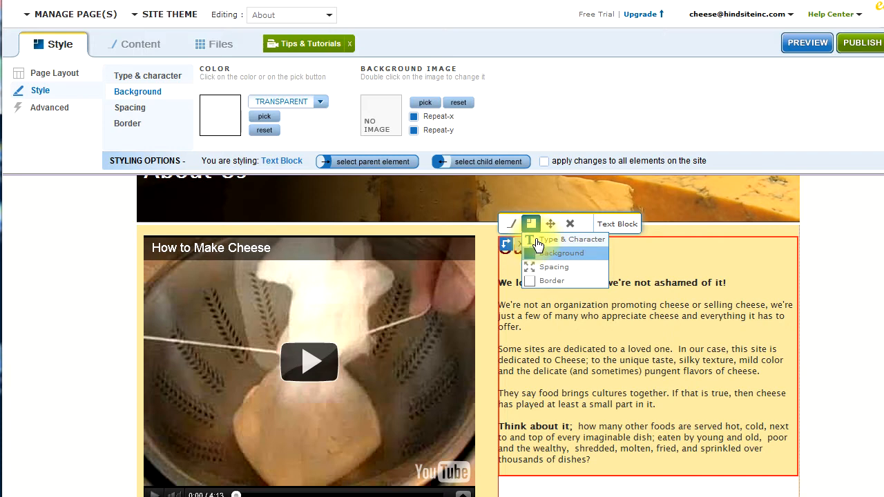
{"action": "left_click", "coordinate": [541, 268]}
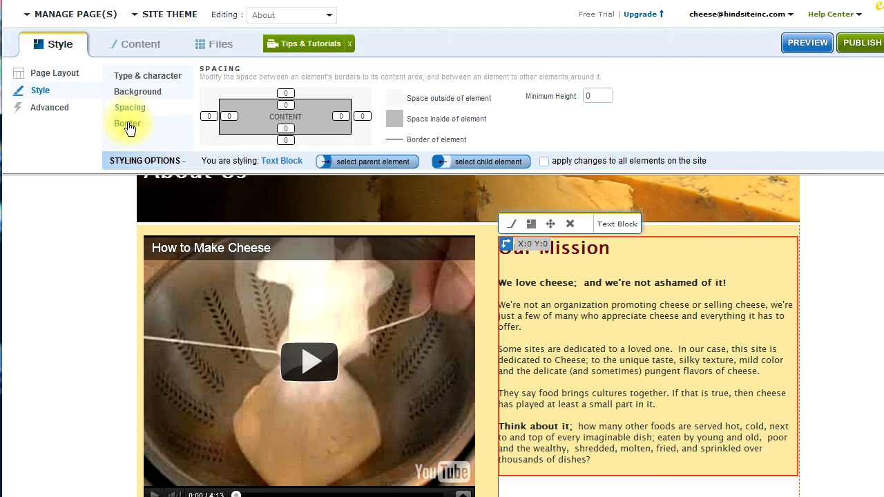
Set the Our Mission text block's background color to the greyish purple #B3ABB3
{"action": "left_click", "coordinate": [531, 228]}
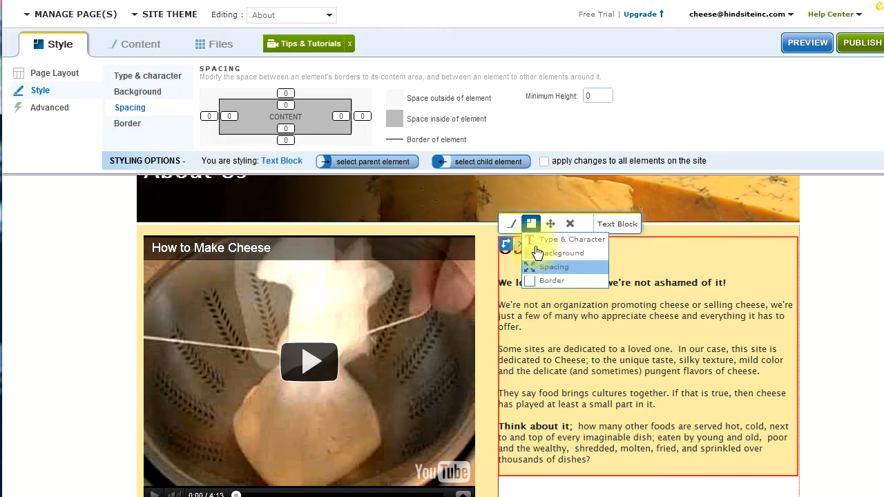
{"action": "left_click", "coordinate": [545, 255]}
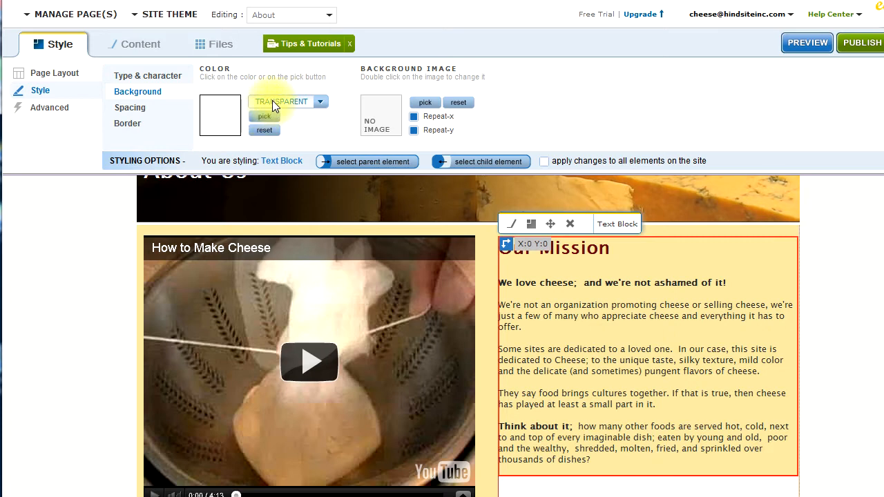
{"action": "left_click", "coordinate": [265, 117]}
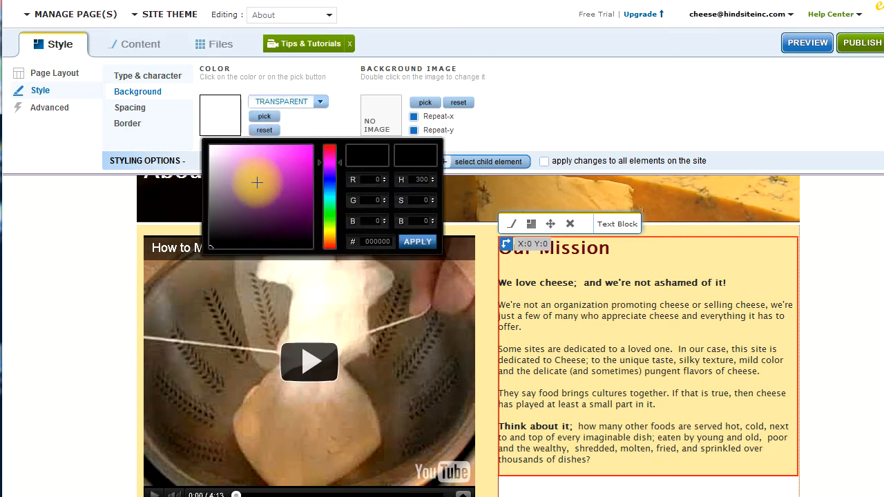
{"action": "mouse_move", "coordinate": [230, 166]}
{"action": "left_mouse_down"}
{"action": "mouse_move", "coordinate": [219, 161]}
{"action": "mouse_move", "coordinate": [214, 177]}
{"action": "left_mouse_up"}
{"action": "left_click", "coordinate": [414, 242]}
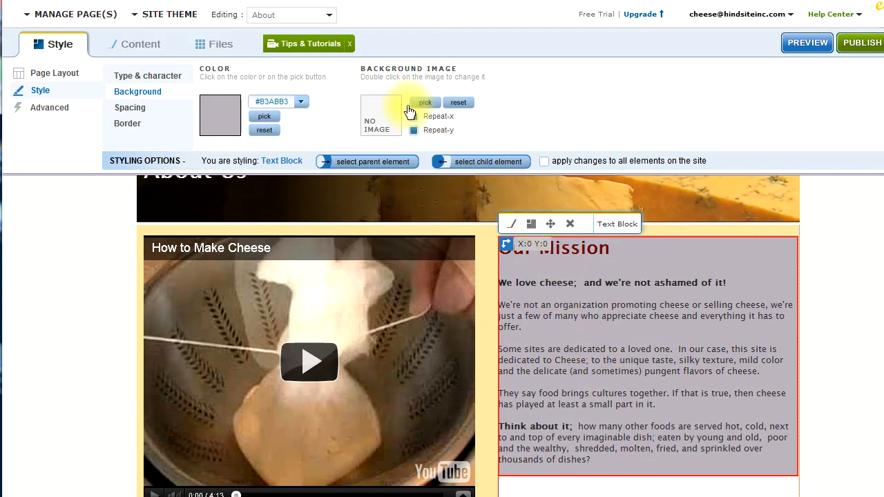
Try the brown Free Library texture as the text block's background image, and apply the whitish-grey texture instead
{"action": "left_click", "coordinate": [423, 104]}
{"action": "left_click", "coordinate": [424, 104]}
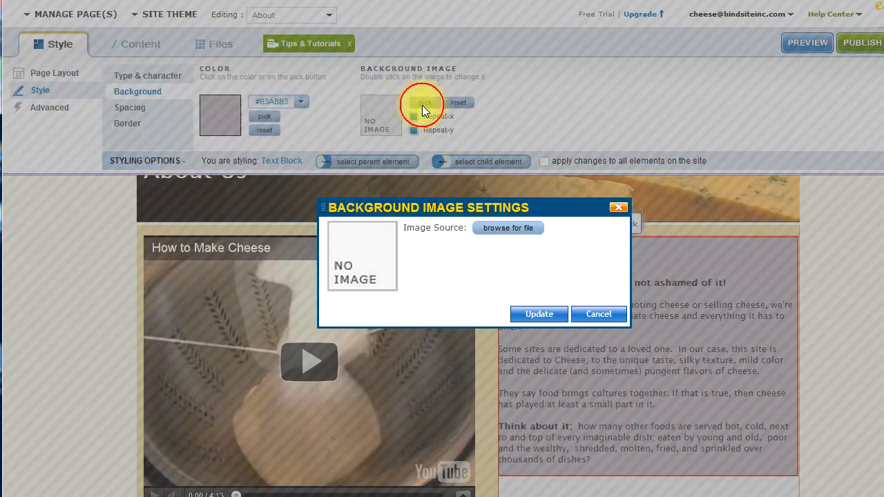
{"action": "left_click", "coordinate": [508, 228]}
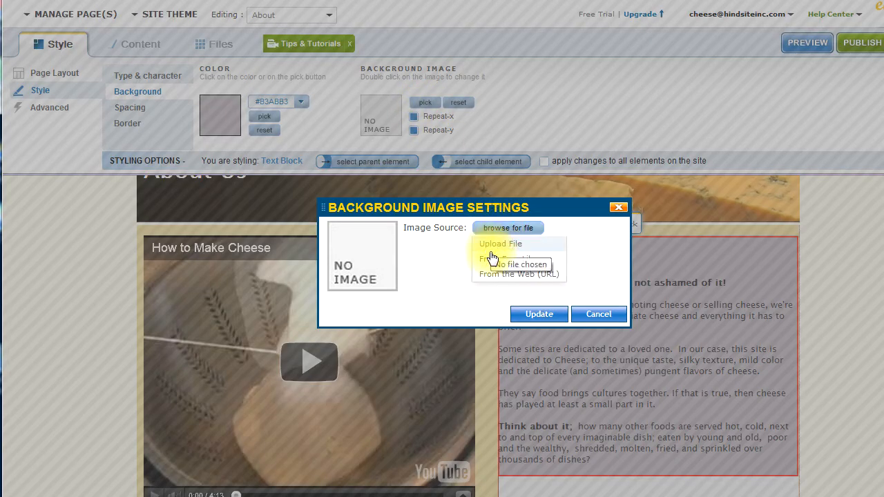
{"action": "left_click", "coordinate": [490, 261]}
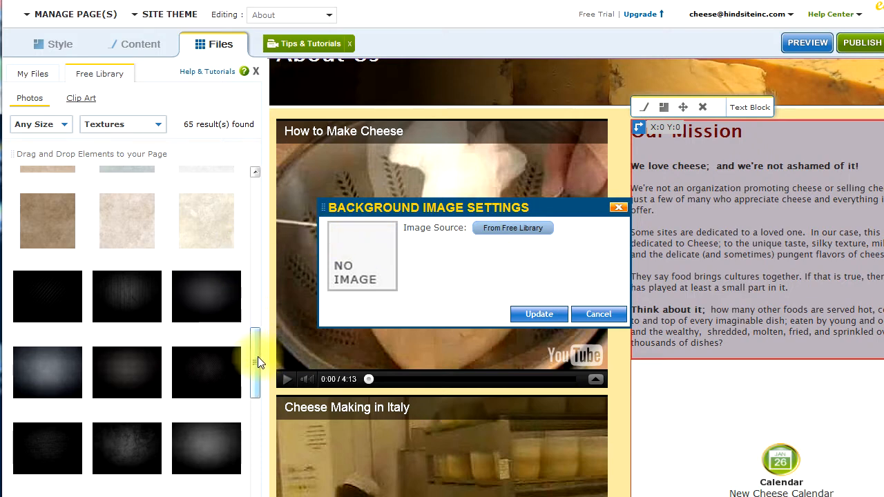
{"action": "left_click_drag", "start_coordinate": [258, 357], "coordinate": [258, 327]}
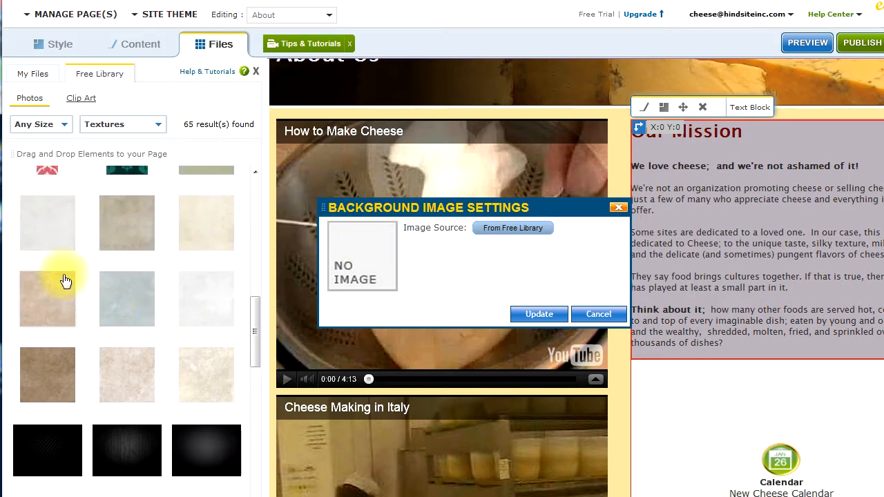
{"action": "left_click", "coordinate": [40, 381]}
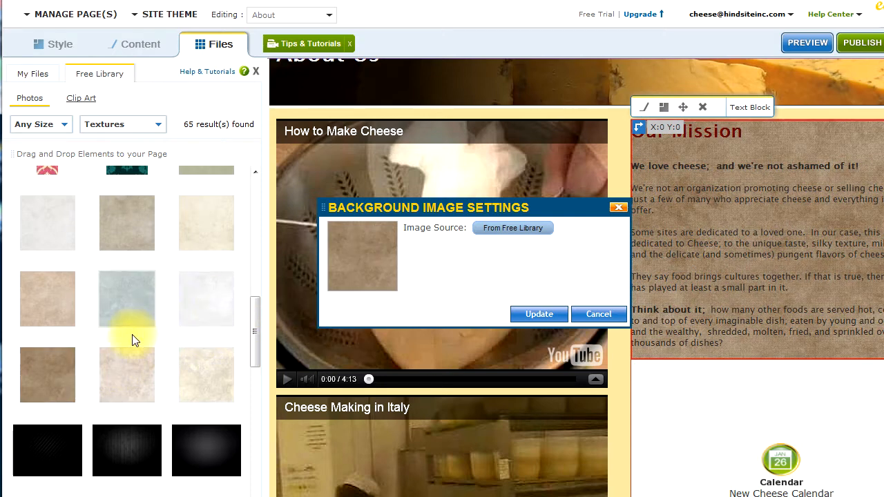
{"action": "left_click", "coordinate": [193, 296]}
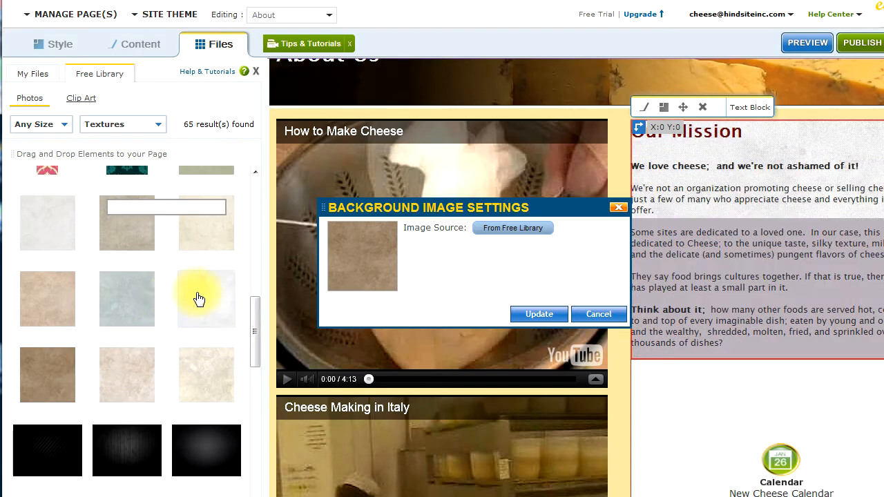
{"action": "left_click", "coordinate": [546, 312]}
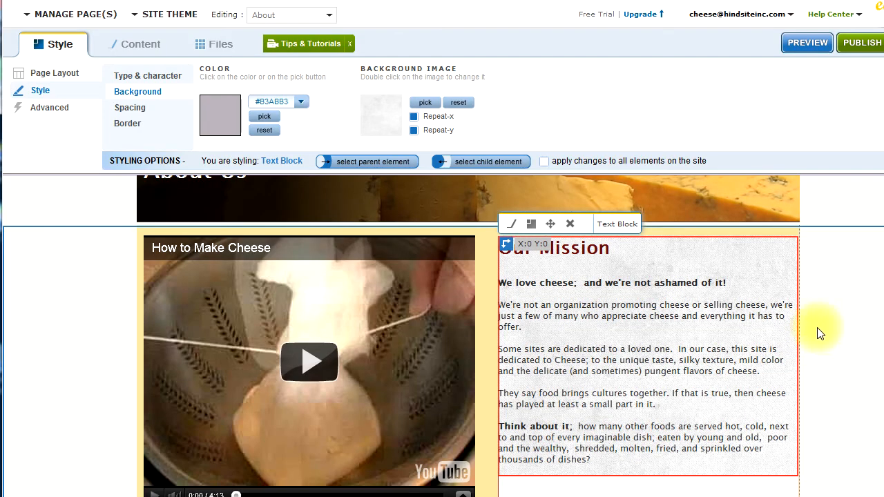
{"action": "left_click", "coordinate": [839, 225]}
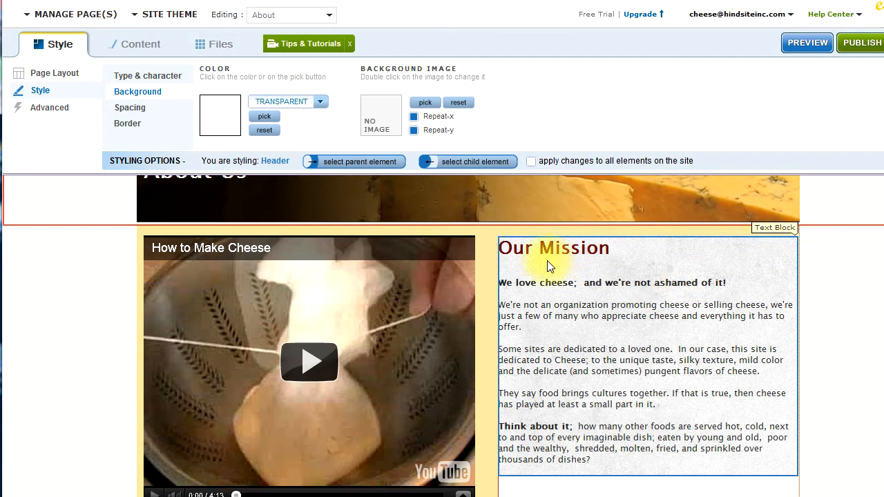
Reselect the Our Mission text block and offset it to X:13 Y:19 using its outside spacing
{"action": "left_click", "coordinate": [615, 455]}
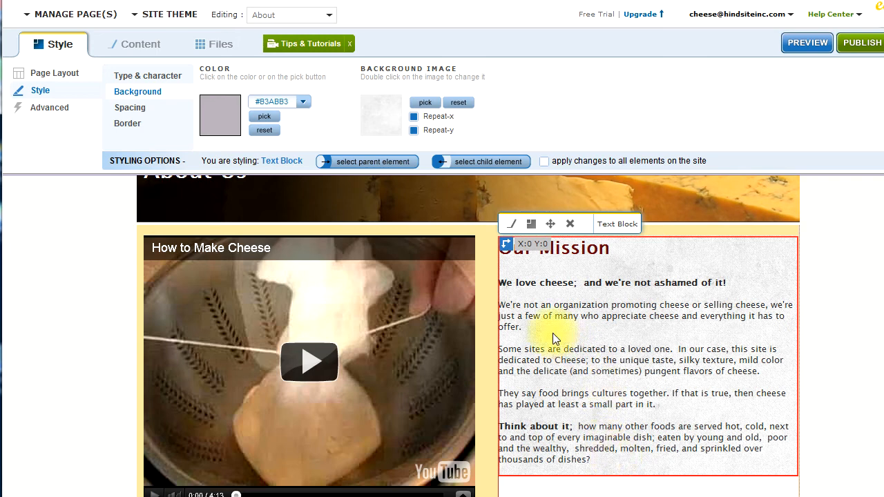
{"action": "left_click", "coordinate": [143, 107]}
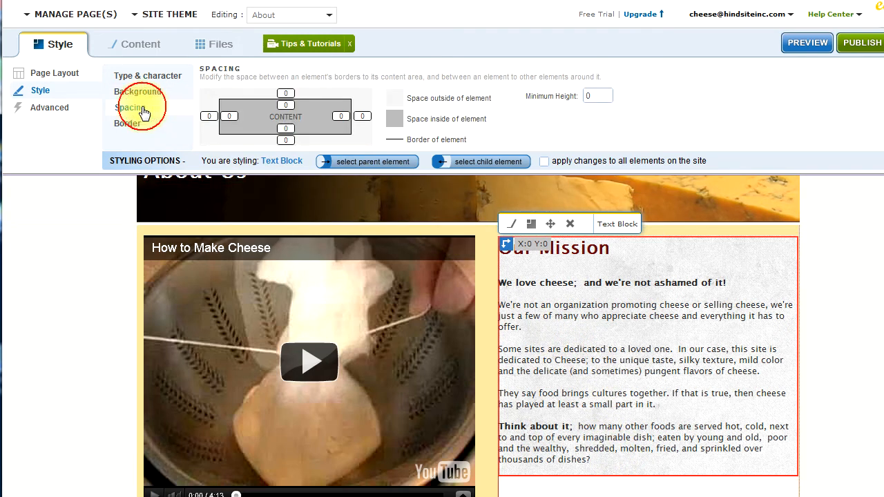
{"action": "left_click", "coordinate": [209, 116]}
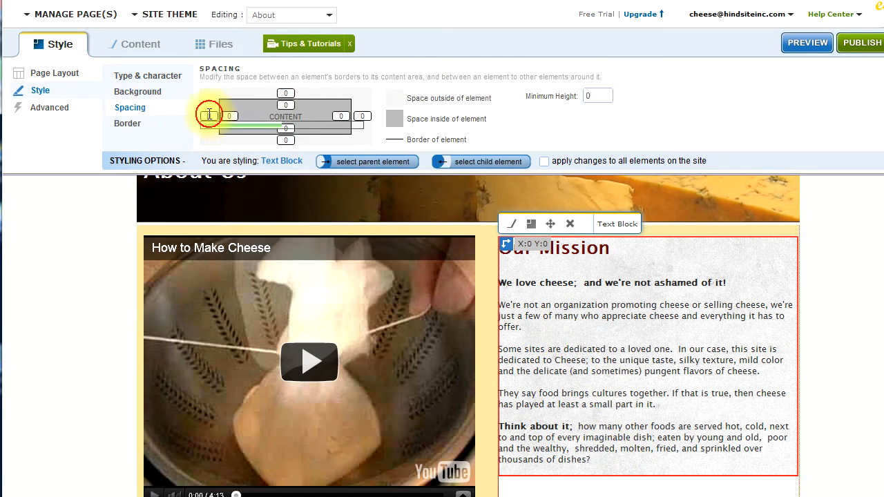
{"action": "left_click", "coordinate": [281, 91]}
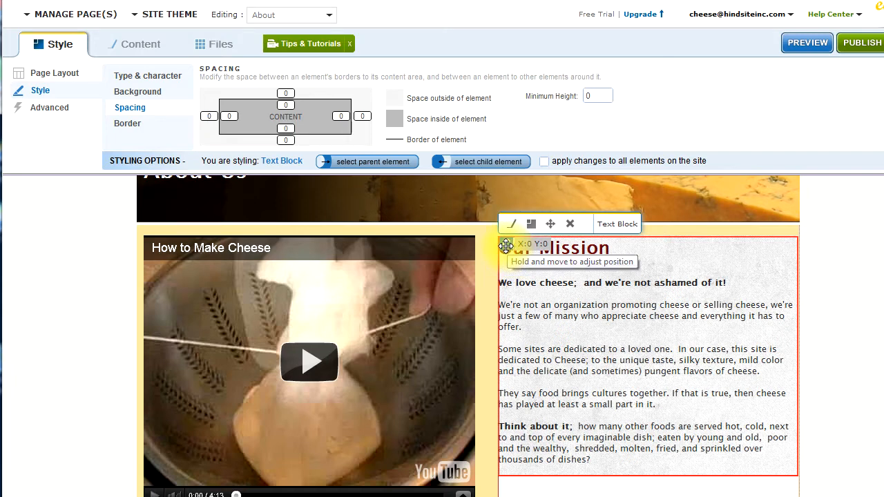
{"action": "mouse_move", "coordinate": [506, 246]}
{"action": "left_mouse_down"}
{"action": "mouse_move", "coordinate": [562, 253]}
{"action": "mouse_move", "coordinate": [510, 252]}
{"action": "left_mouse_up"}
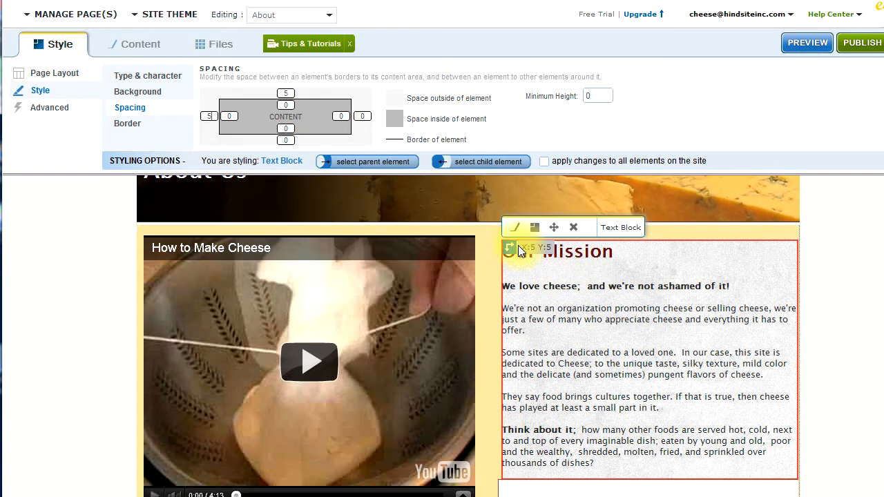
{"action": "left_click_drag", "start_coordinate": [510, 247], "coordinate": [519, 257]}
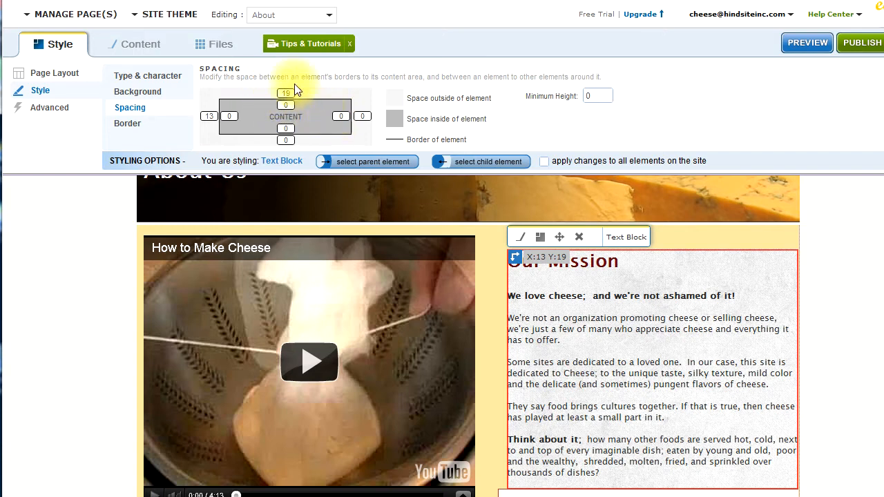
Set the text block's right inside spacing to 38 and move the block back to X:0 Y:0
{"action": "left_click", "coordinate": [343, 116]}
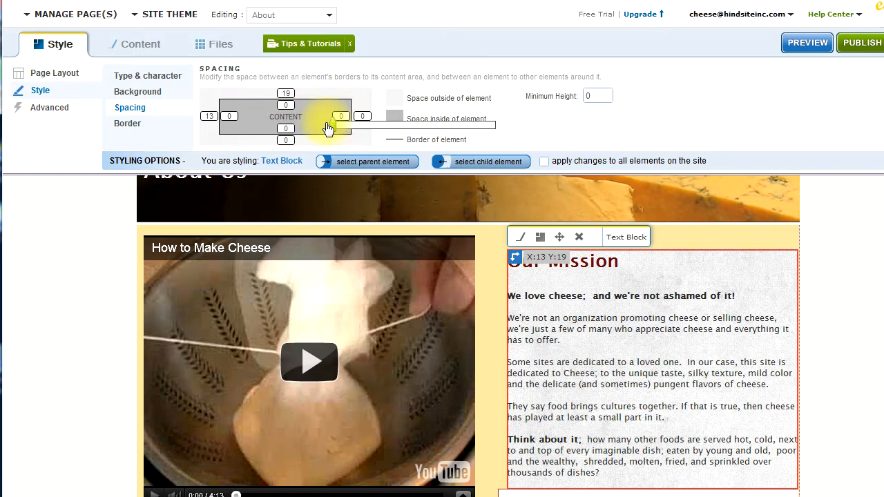
{"action": "left_click_drag", "start_coordinate": [334, 126], "coordinate": [358, 128]}
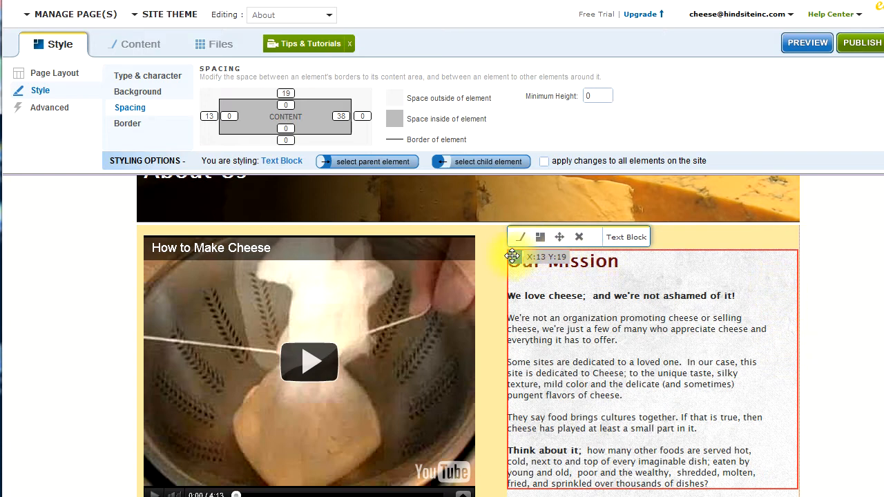
{"action": "left_click_drag", "start_coordinate": [513, 256], "coordinate": [499, 239]}
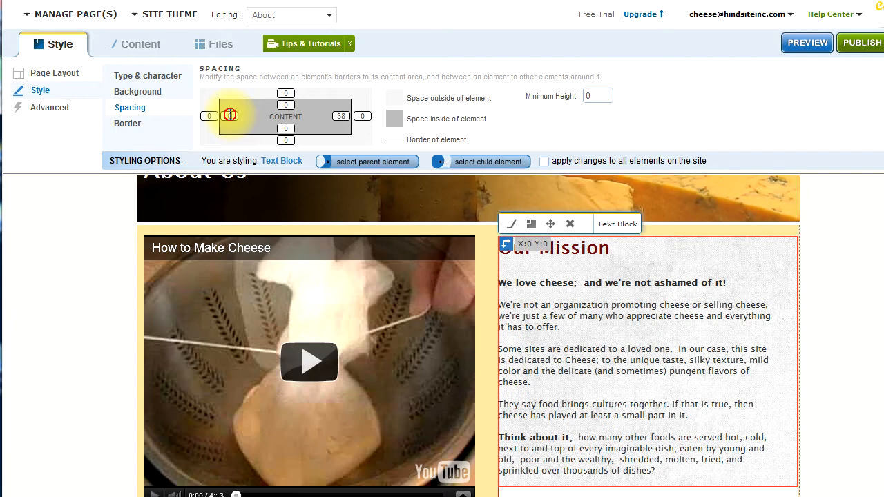
Set the Our Mission text block's inside spacing to 15 on the left, 16 at the top and 8 at the bottom
{"action": "left_click", "coordinate": [230, 116]}
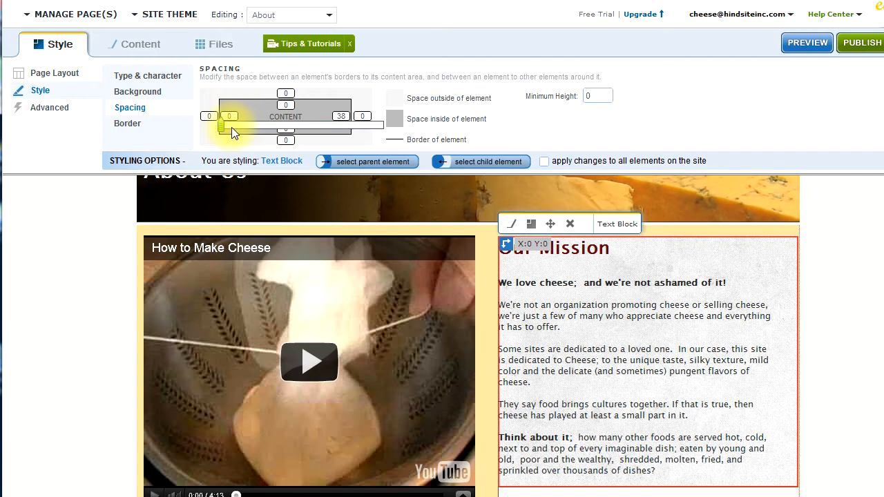
{"action": "left_click_drag", "start_coordinate": [225, 131], "coordinate": [233, 133]}
{"action": "left_click", "coordinate": [286, 105]}
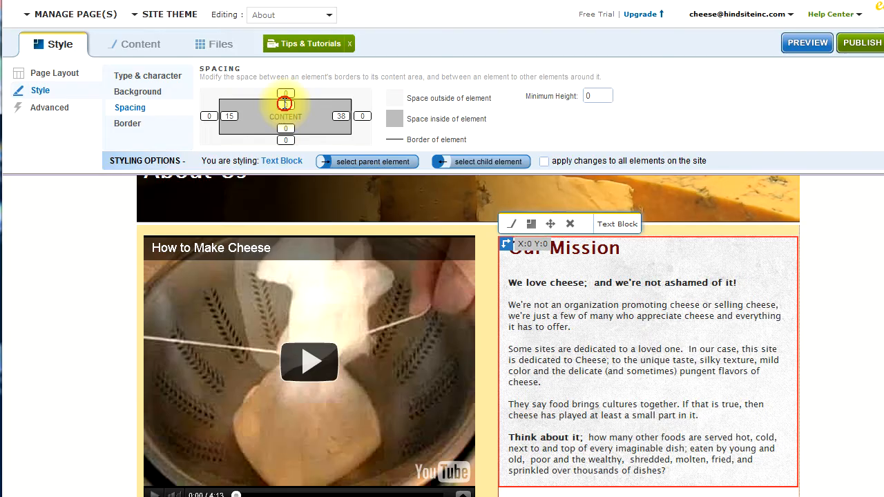
{"action": "left_click_drag", "start_coordinate": [276, 119], "coordinate": [283, 118]}
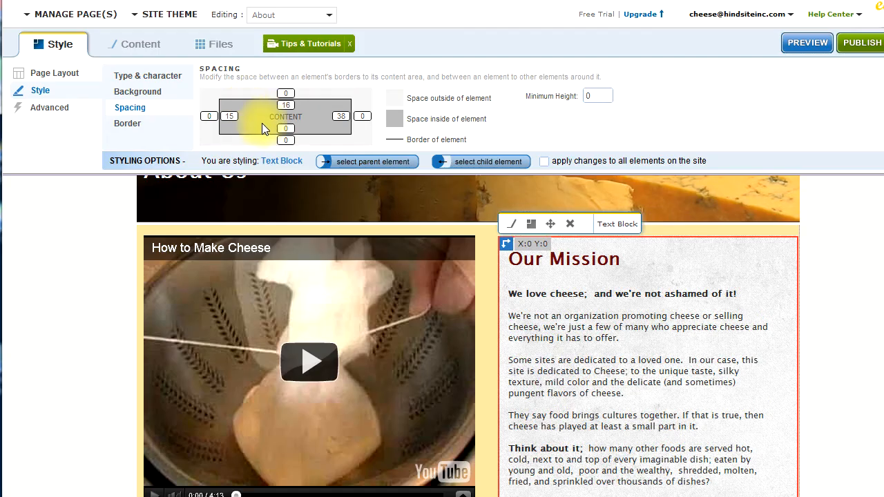
{"action": "left_click", "coordinate": [282, 128]}
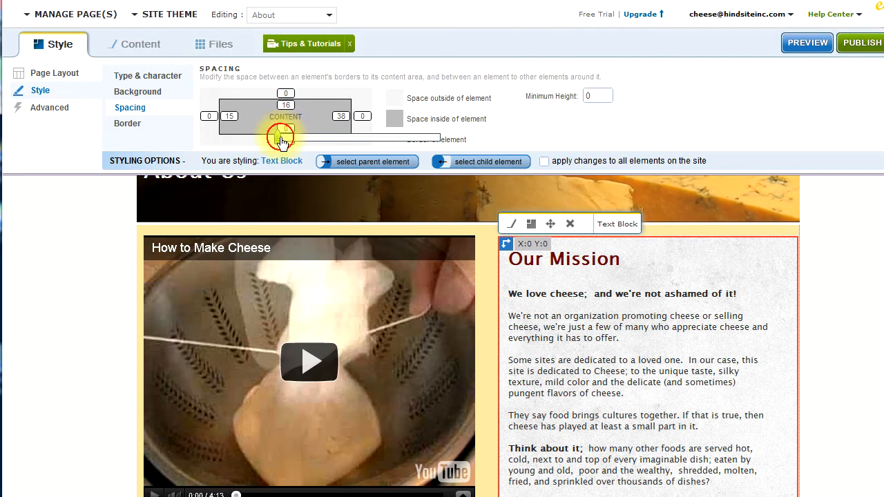
{"action": "left_click_drag", "start_coordinate": [285, 142], "coordinate": [290, 142]}
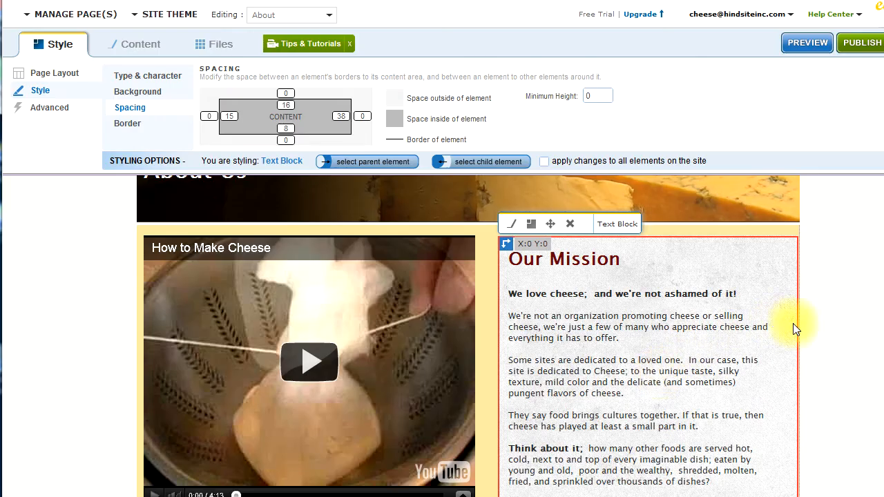
{"action": "left_click", "coordinate": [814, 330]}
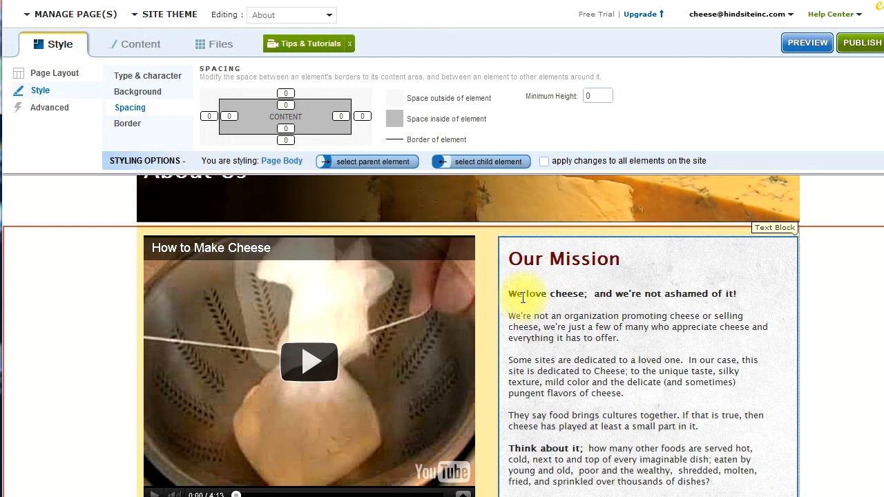
Add a solid top border in Color 4 to the Our Mission text block
{"action": "scroll", "coordinate": [453, 370], "scroll_direction": "down", "scroll_amount": 3}
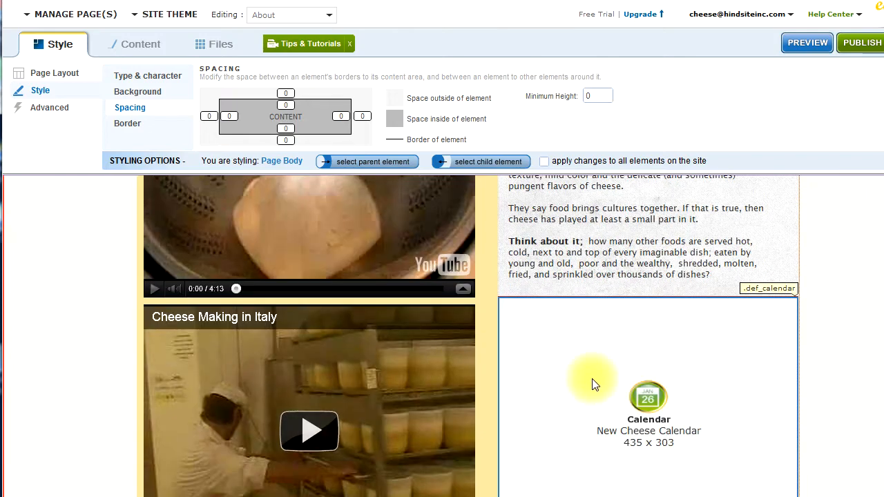
{"action": "scroll", "coordinate": [591, 375], "scroll_direction": "up", "scroll_amount": 3}
{"action": "left_click", "coordinate": [577, 314]}
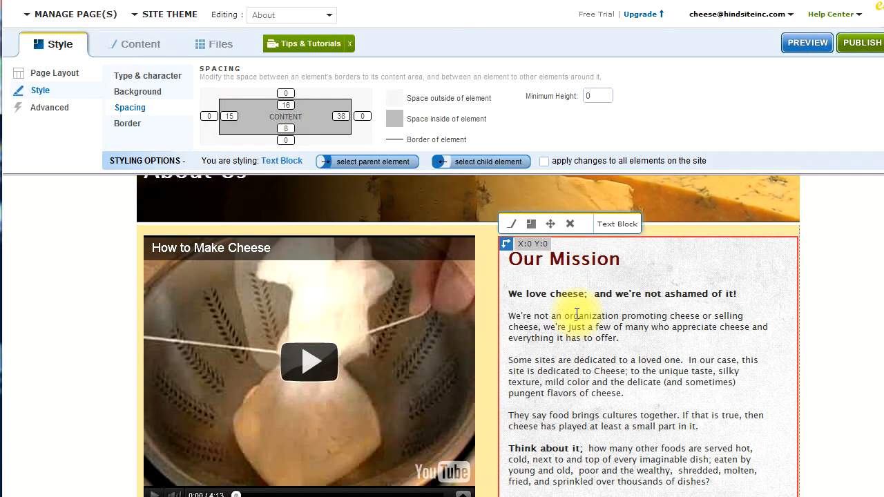
{"action": "left_click", "coordinate": [128, 124]}
{"action": "left_click", "coordinate": [329, 89]}
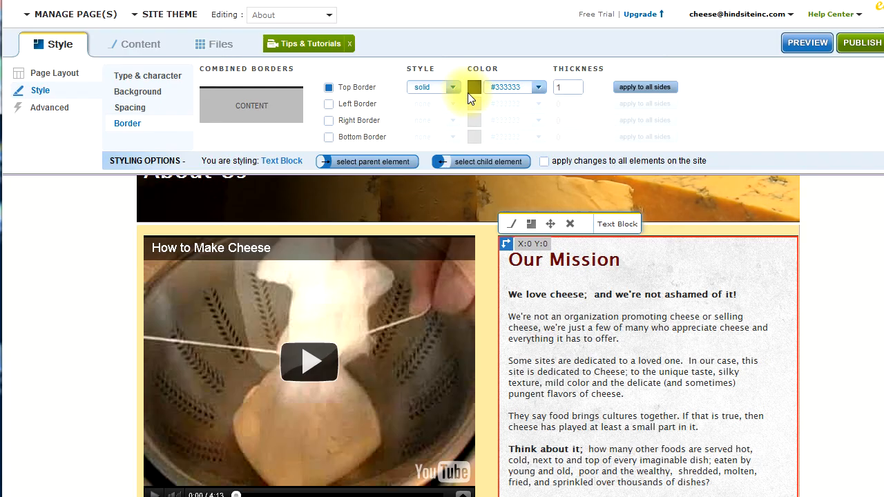
{"action": "left_click", "coordinate": [512, 87]}
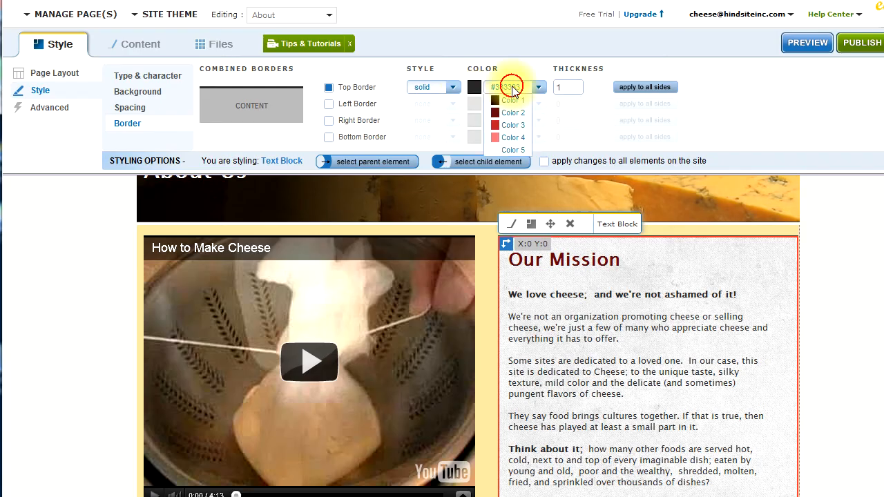
{"action": "left_click", "coordinate": [501, 138]}
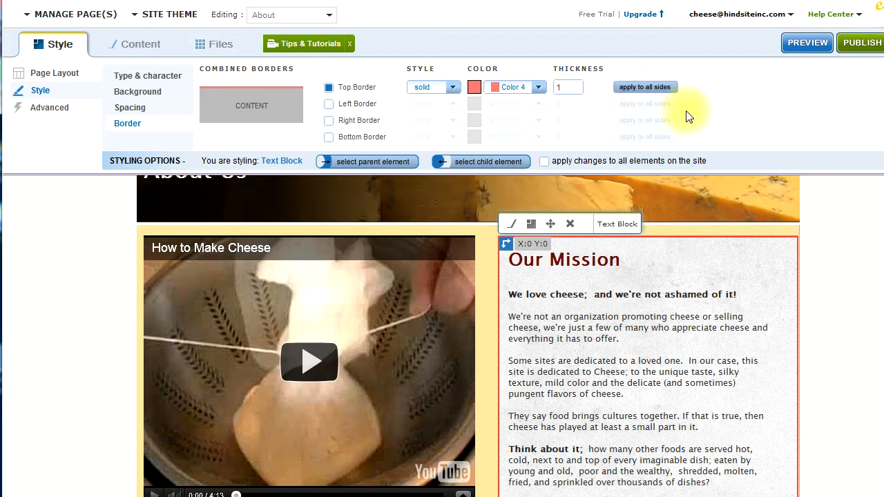
Apply the top border's styling to all sides of the text block, then deselect it to check the outline
{"action": "left_click", "coordinate": [635, 89]}
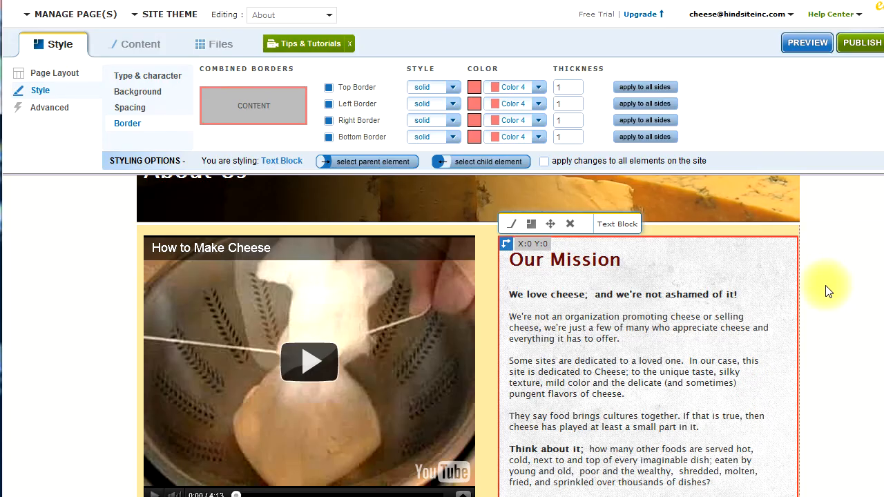
{"action": "left_click", "coordinate": [821, 290]}
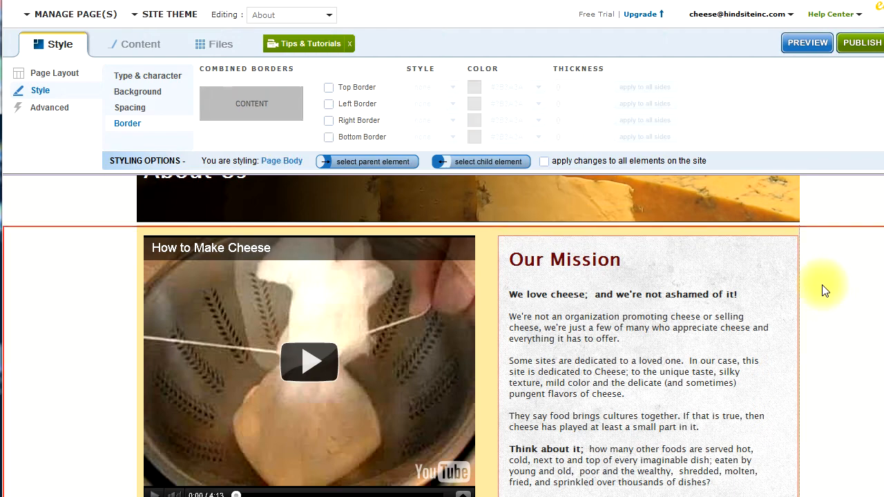
{"action": "scroll", "coordinate": [822, 290], "scroll_direction": "down", "scroll_amount": 1}
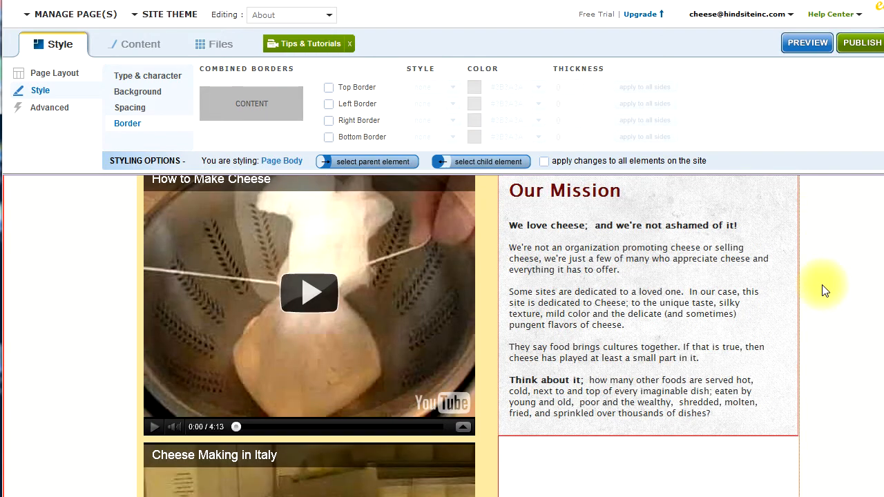
Select the About Us banner and view its background color and image settings
{"action": "scroll", "coordinate": [822, 290], "scroll_direction": "up", "scroll_amount": 1}
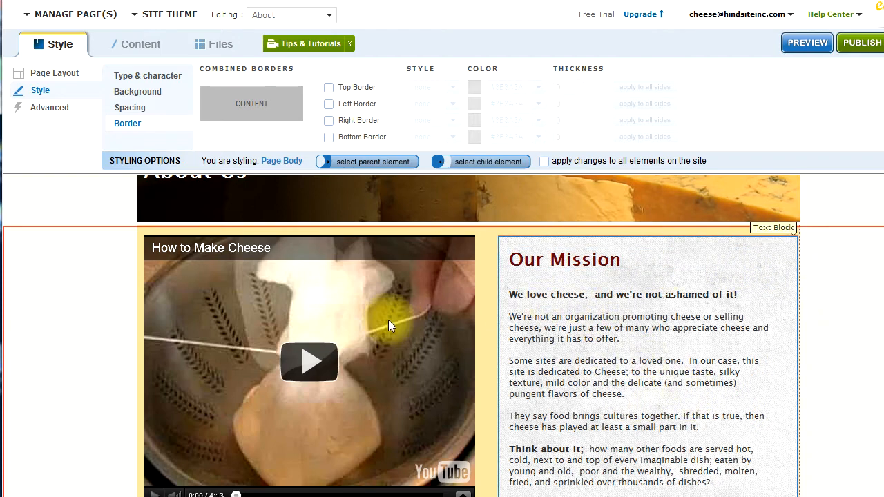
{"action": "scroll", "coordinate": [388, 320], "scroll_direction": "up", "scroll_amount": 2}
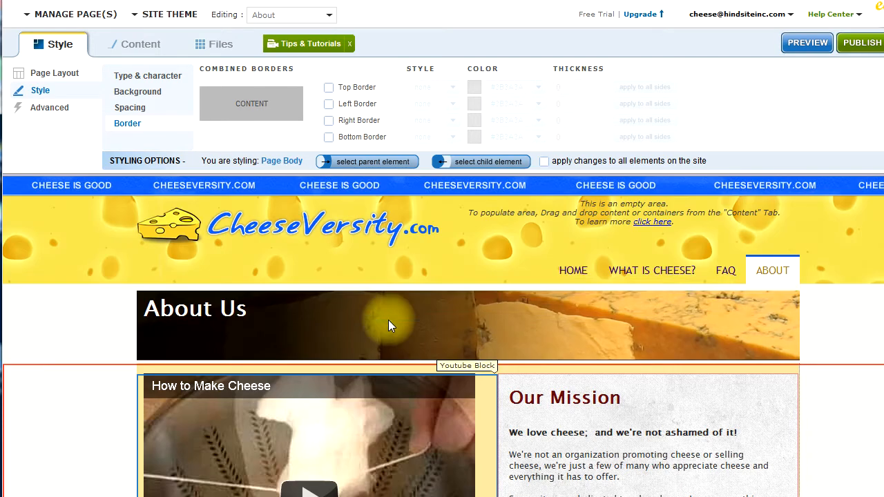
{"action": "left_click", "coordinate": [273, 351]}
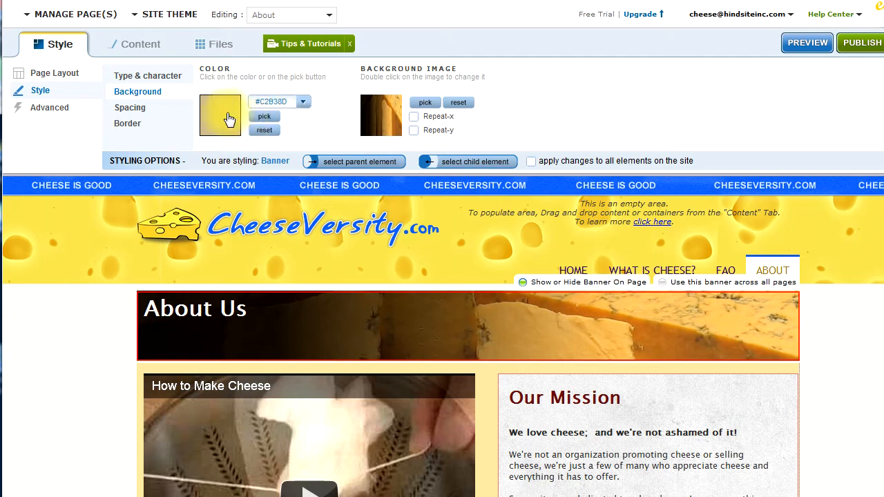
Set the Our Mission heading's text color to Color 3 and its font size to 27 px
{"action": "scroll", "coordinate": [394, 337], "scroll_direction": "down", "scroll_amount": 1}
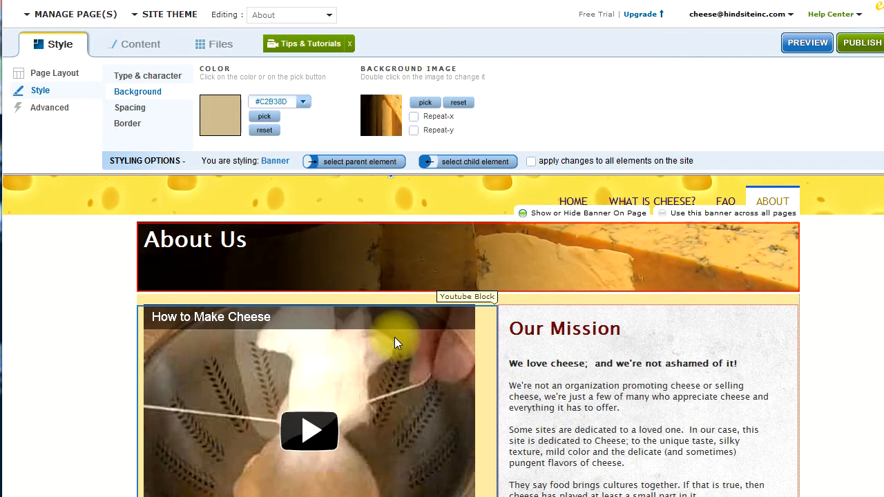
{"action": "left_click", "coordinate": [534, 326]}
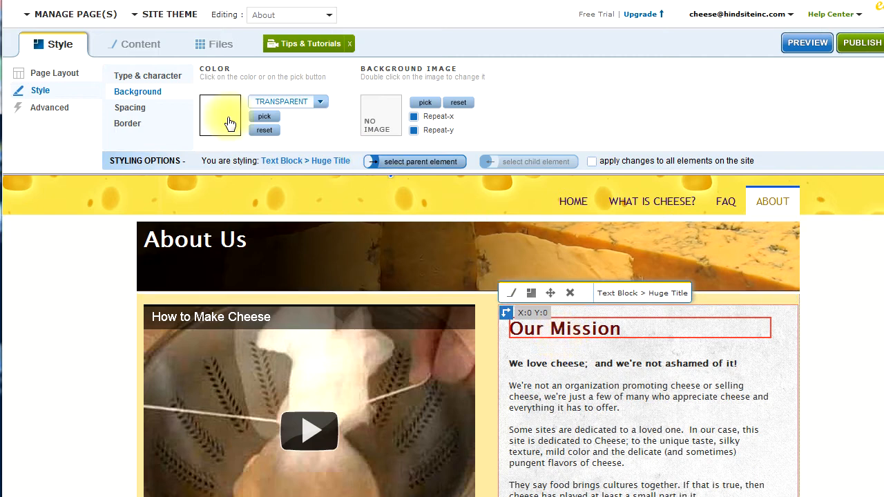
{"action": "left_click", "coordinate": [159, 79]}
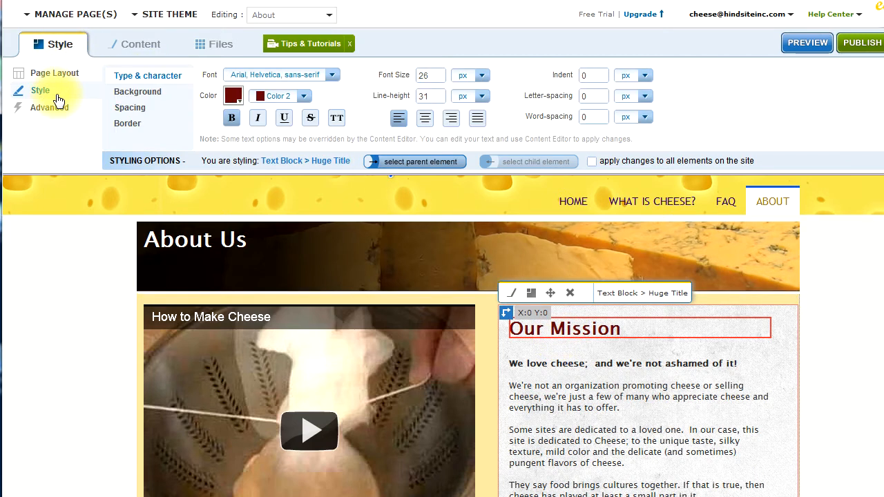
{"action": "left_click", "coordinate": [300, 96]}
{"action": "left_click", "coordinate": [272, 134]}
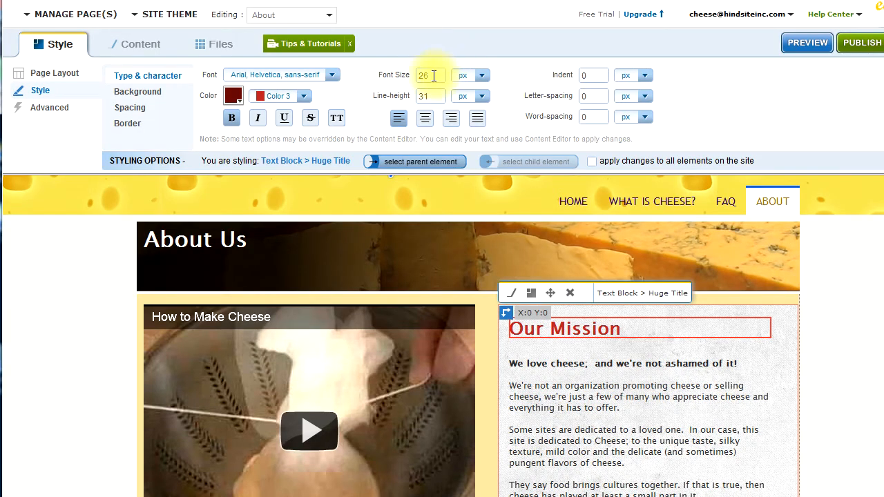
{"action": "left_click", "coordinate": [429, 81]}
{"action": "left_click_drag", "start_coordinate": [434, 87], "coordinate": [436, 87]}
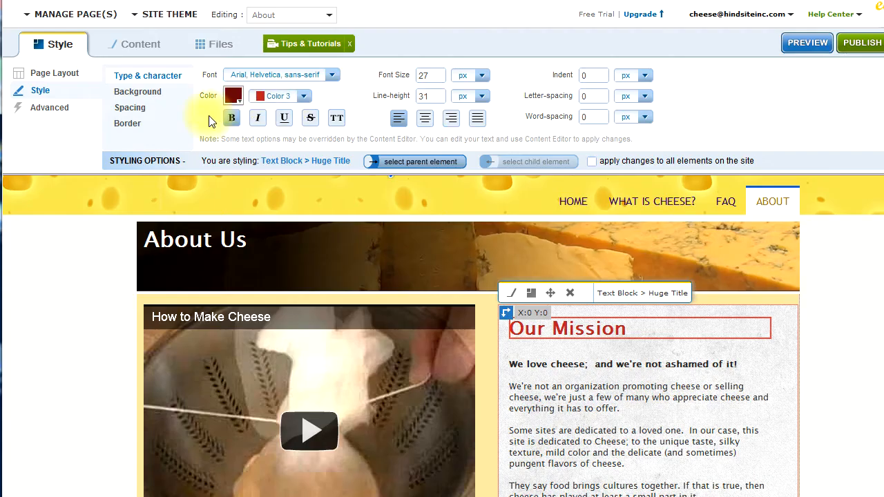
Reselect the whole Our Mission text block and open the styling options attached to it on the page
{"action": "left_click", "coordinate": [571, 401]}
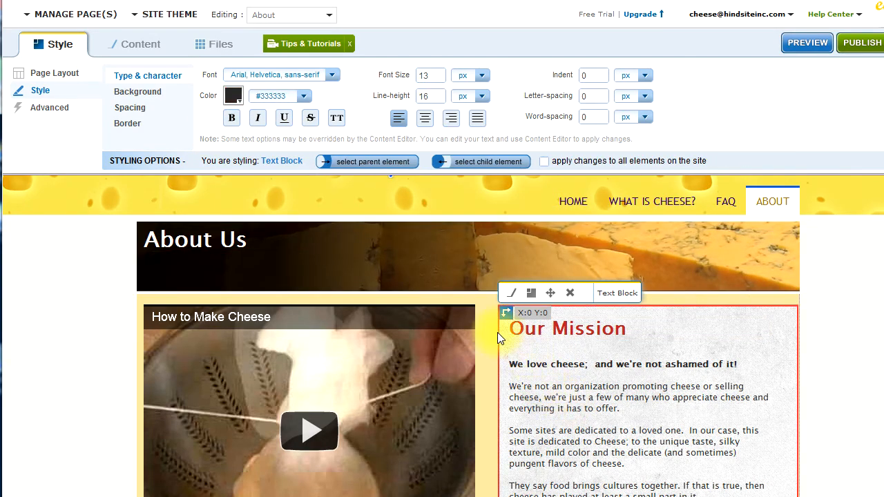
{"action": "scroll", "coordinate": [497, 332], "scroll_direction": "up", "scroll_amount": 1}
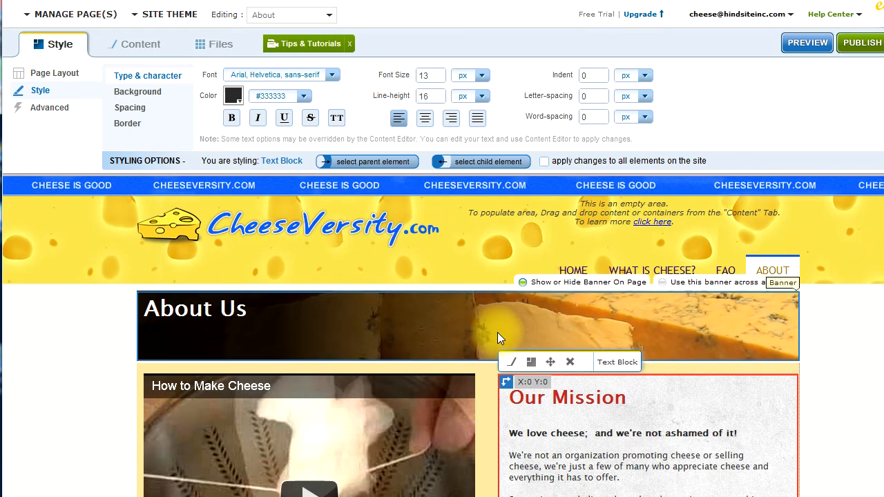
{"action": "left_click", "coordinate": [531, 367]}
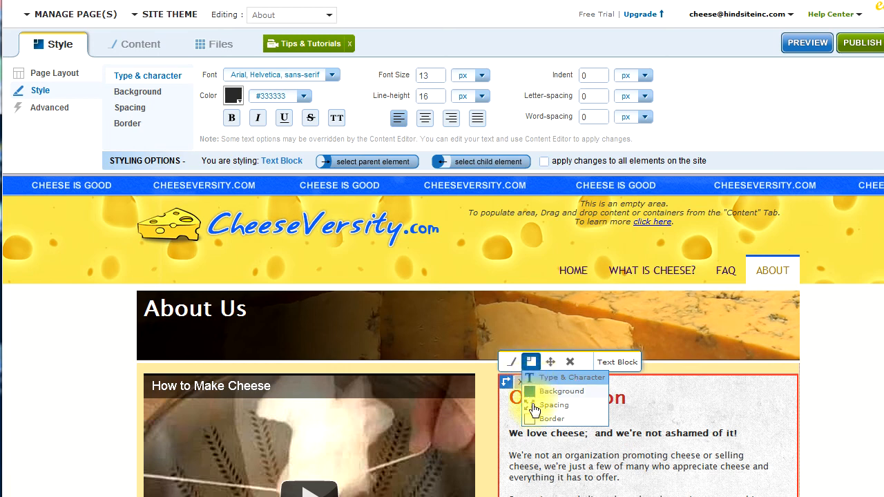